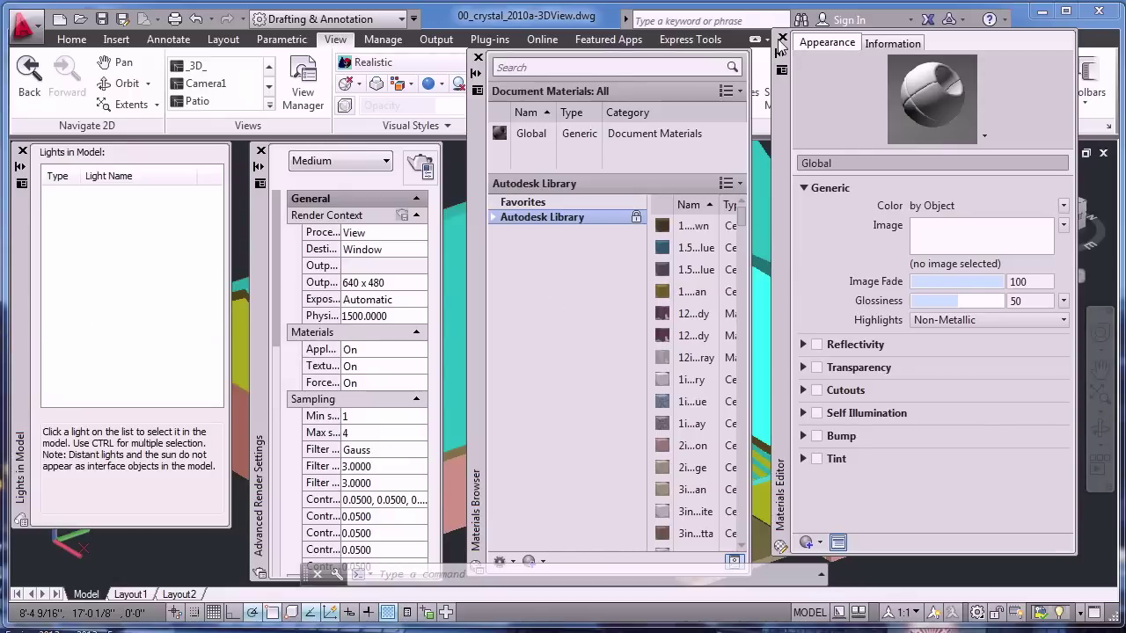
Close the Materials Editor, Materials Browser, Advanced Render Settings and Lights in Model palettes
left_click(782, 39)
left_click(478, 59)
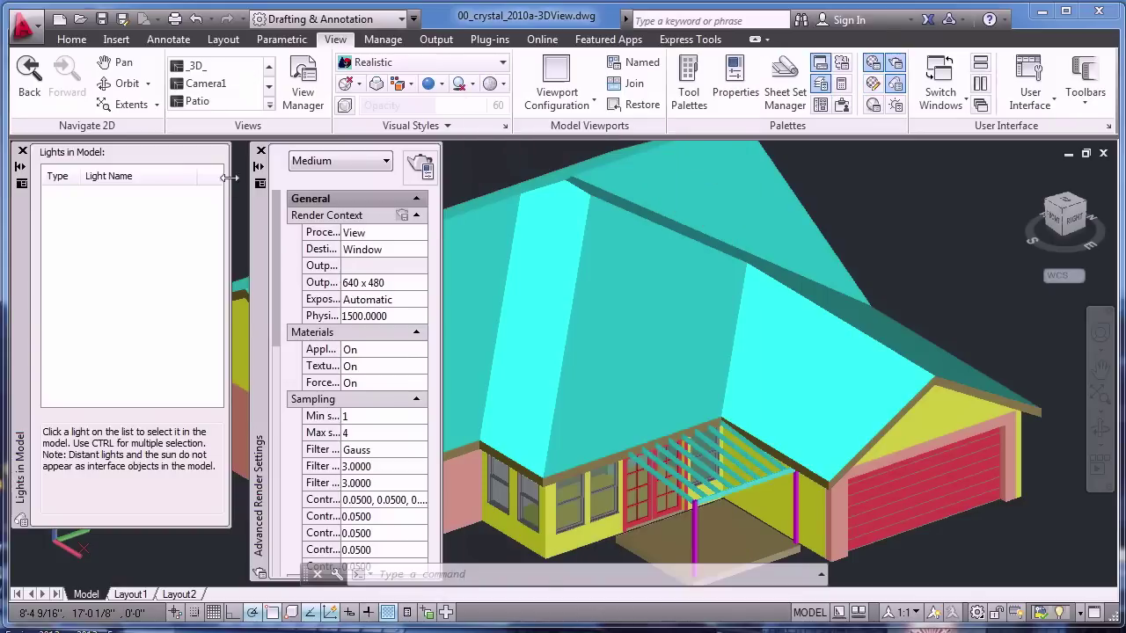
left_click(260, 150)
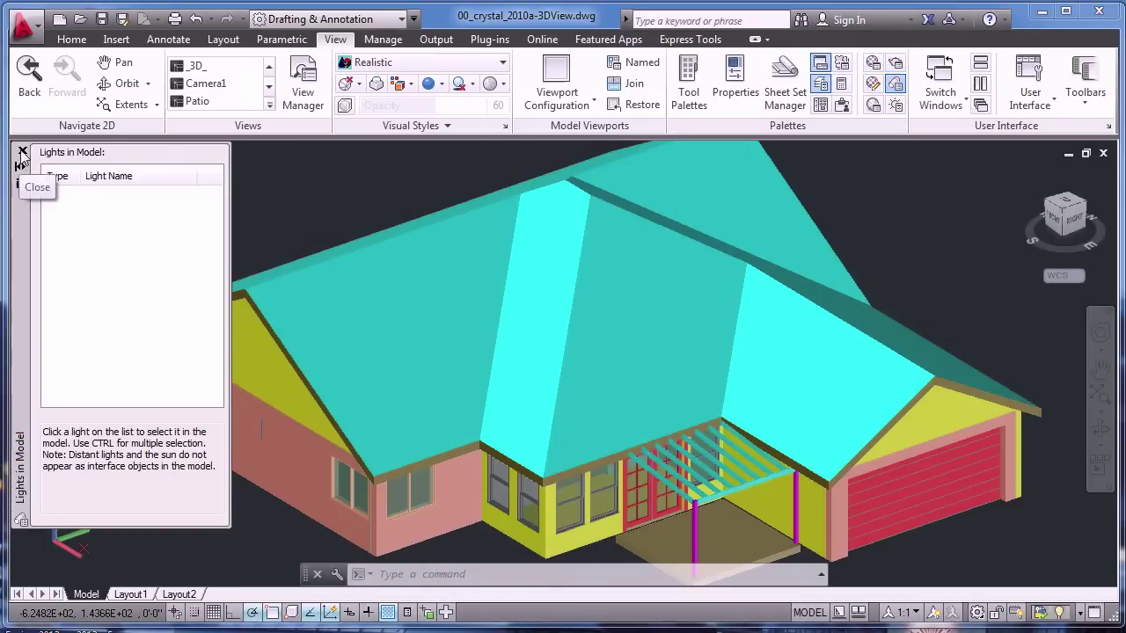
left_click(22, 153)
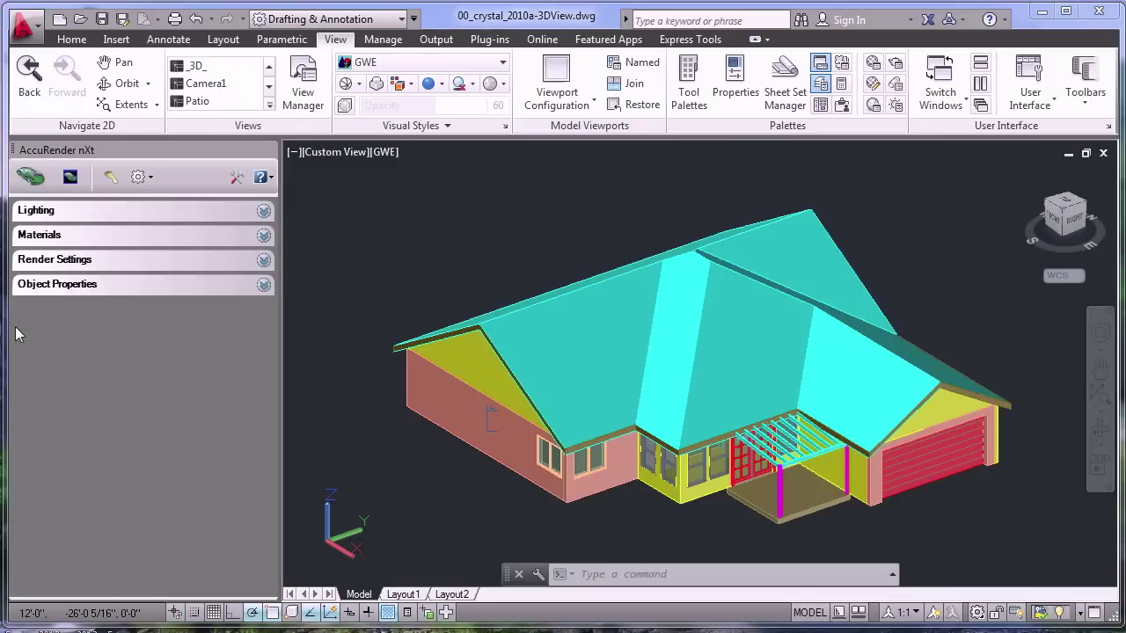
left_click(40, 186)
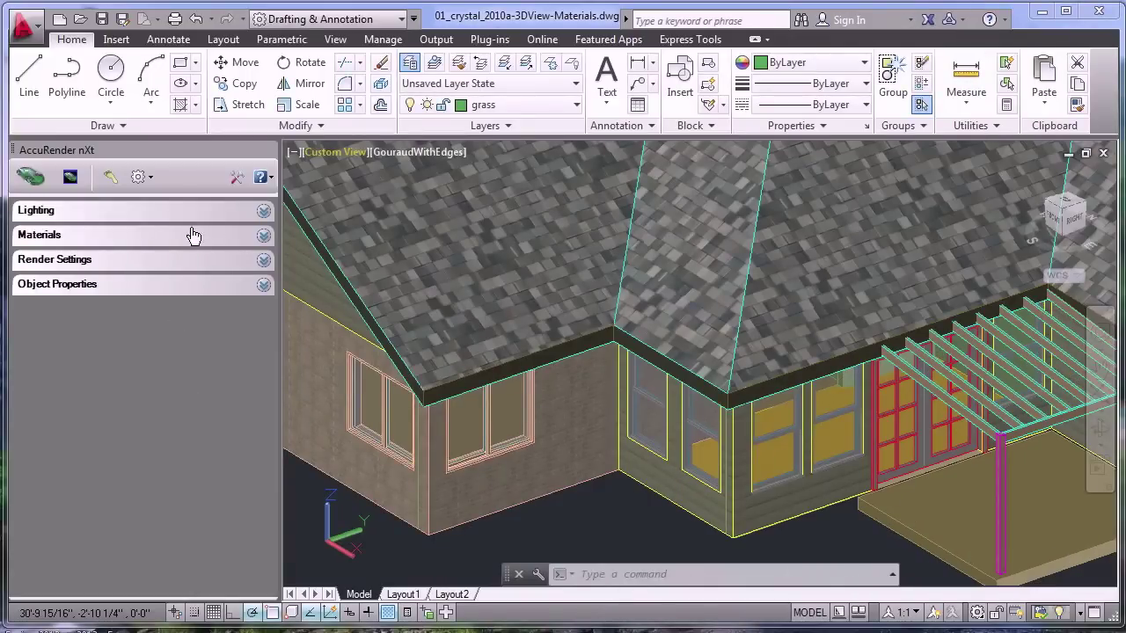
Look through the drawing's nXt materials and open the Cherry Veneer-Vert.ArMaterial file from the nXt Material Renders folder
left_click(263, 235)
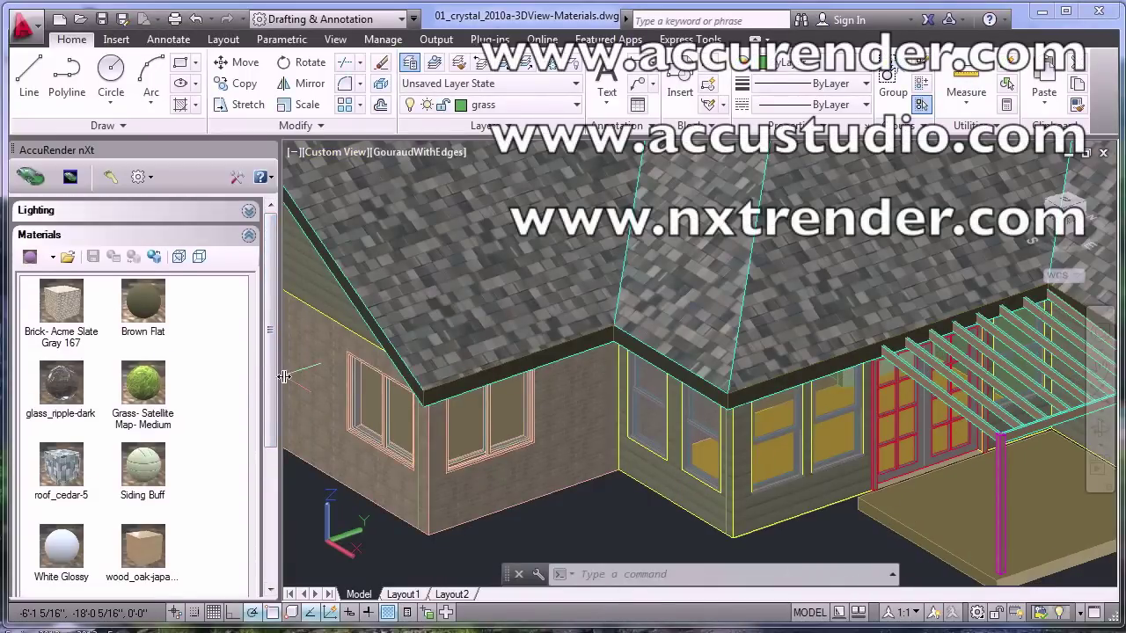
scroll(273, 431, "down", 2)
scroll(273, 431, "up", 2)
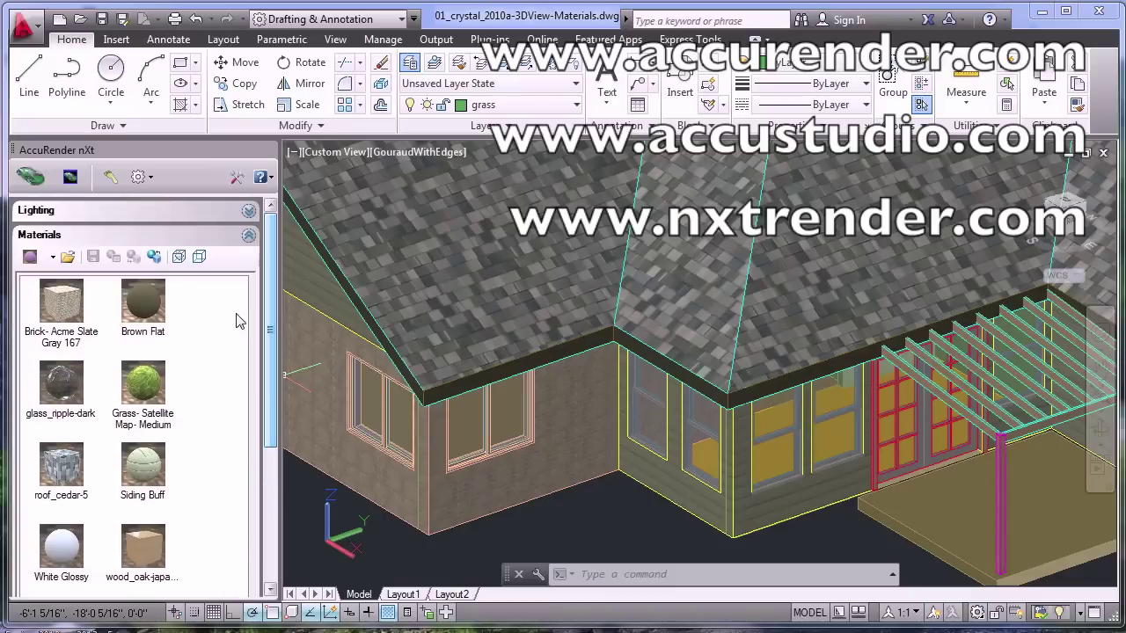
left_click(74, 260)
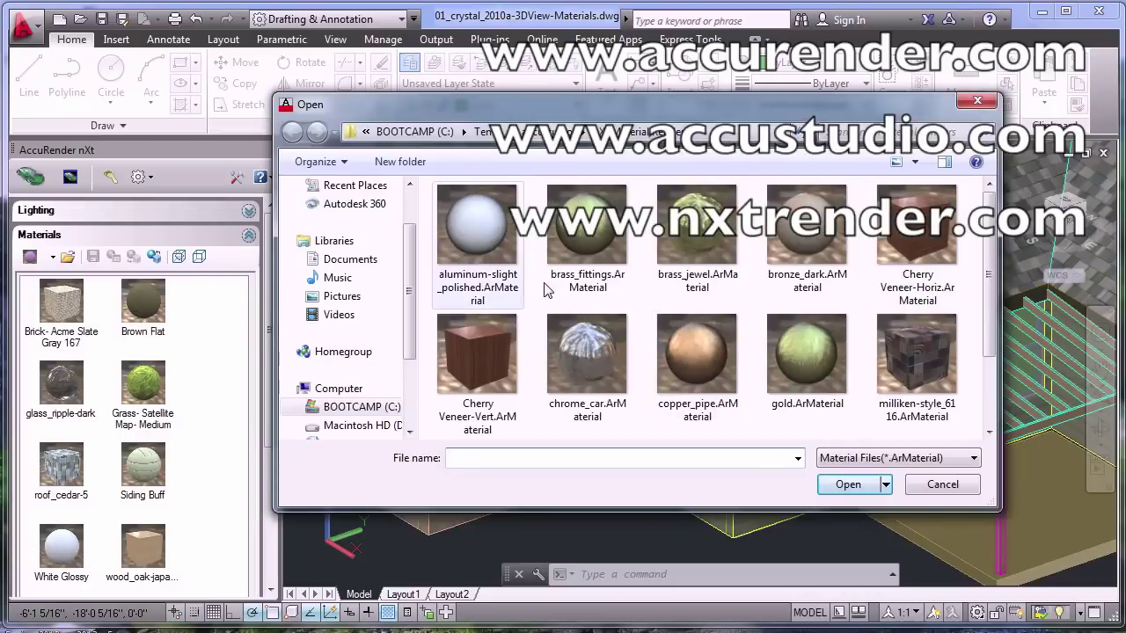
left_click_drag(991, 314, 991, 381)
left_click(923, 255)
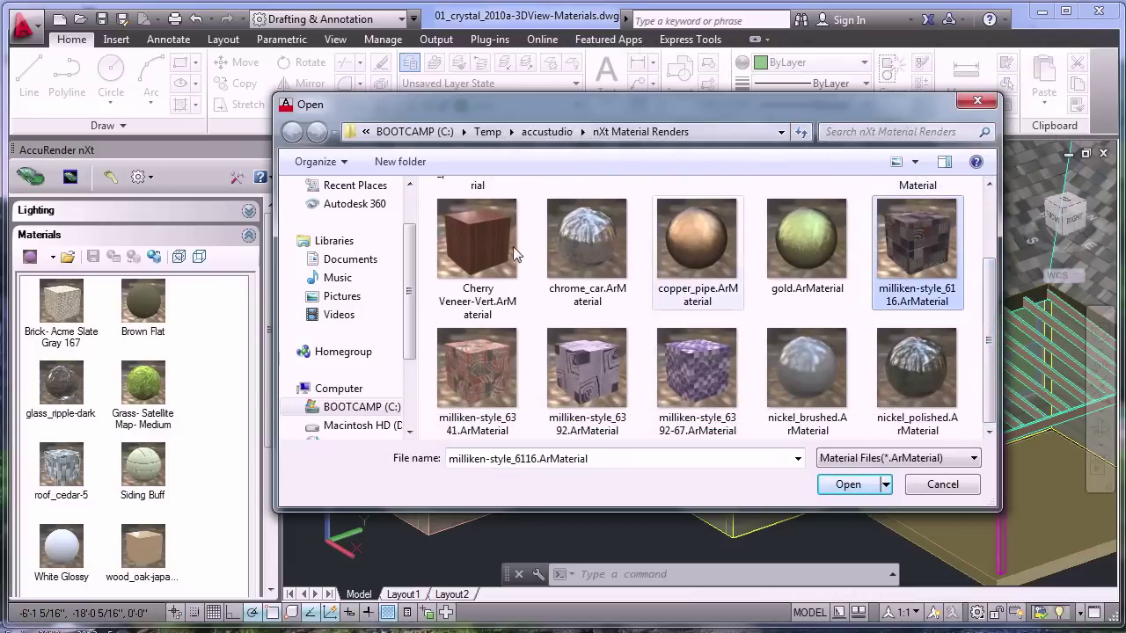
left_click(471, 252)
left_click(852, 485)
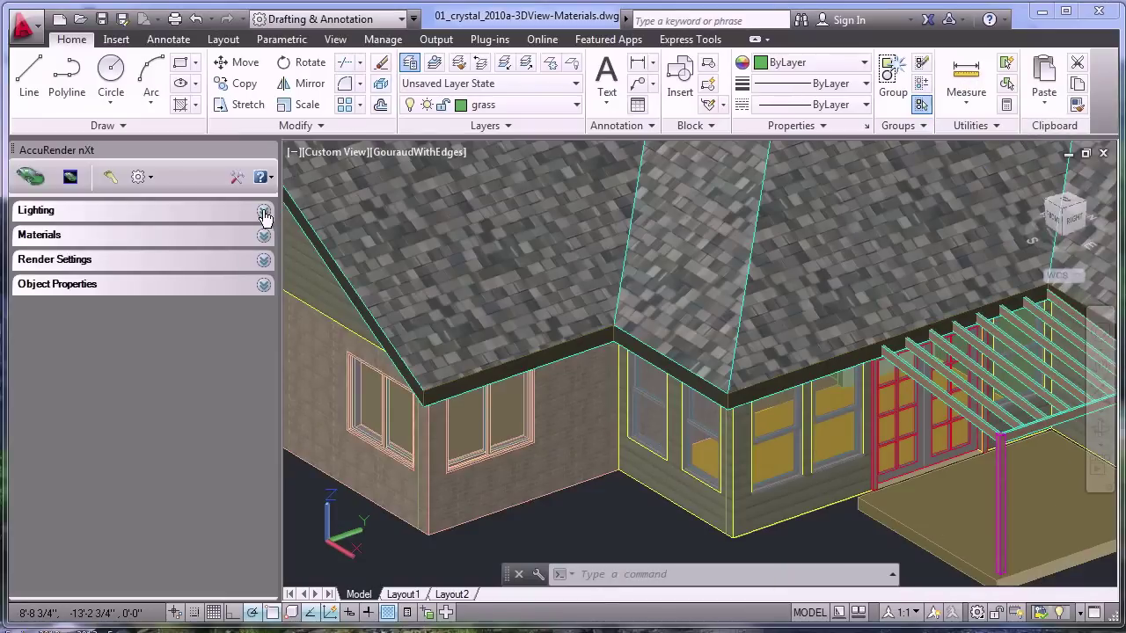
Examine the available lighting presets and the sun and background settings of the Exterior preset
left_click(263, 213)
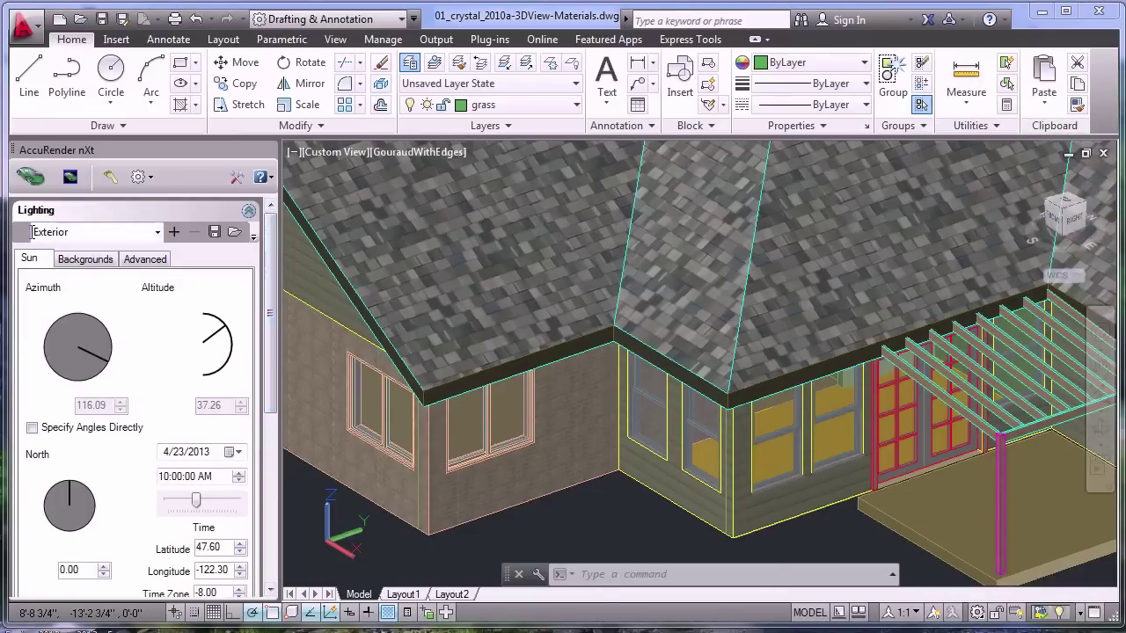
left_click(158, 232)
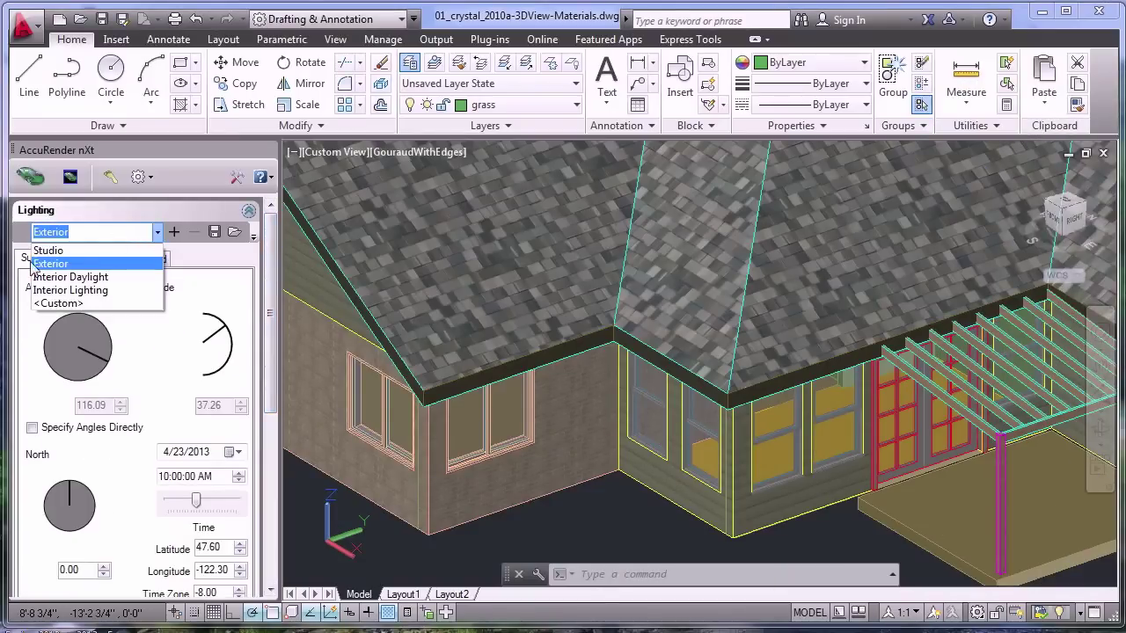
left_click(145, 215)
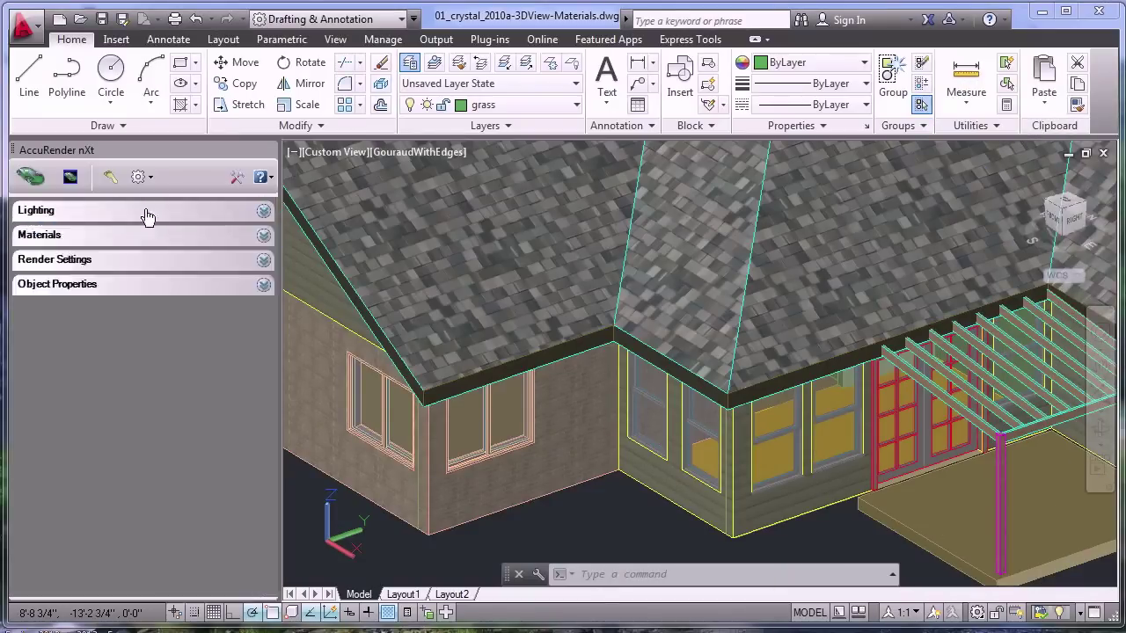
left_click(263, 211)
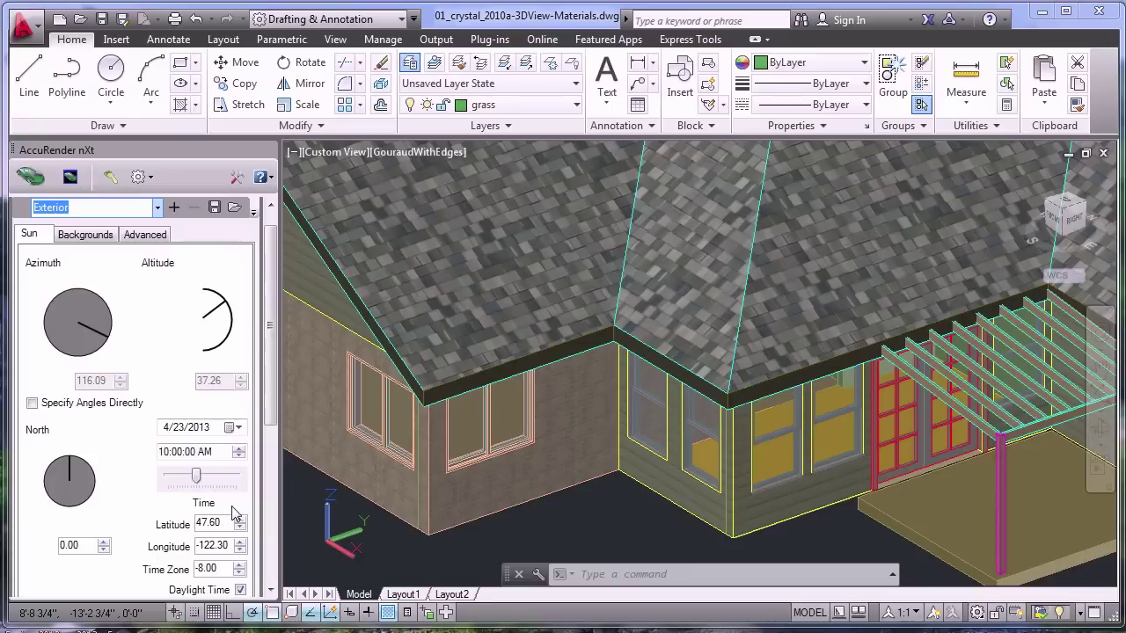
scroll(275, 282, "up", 1)
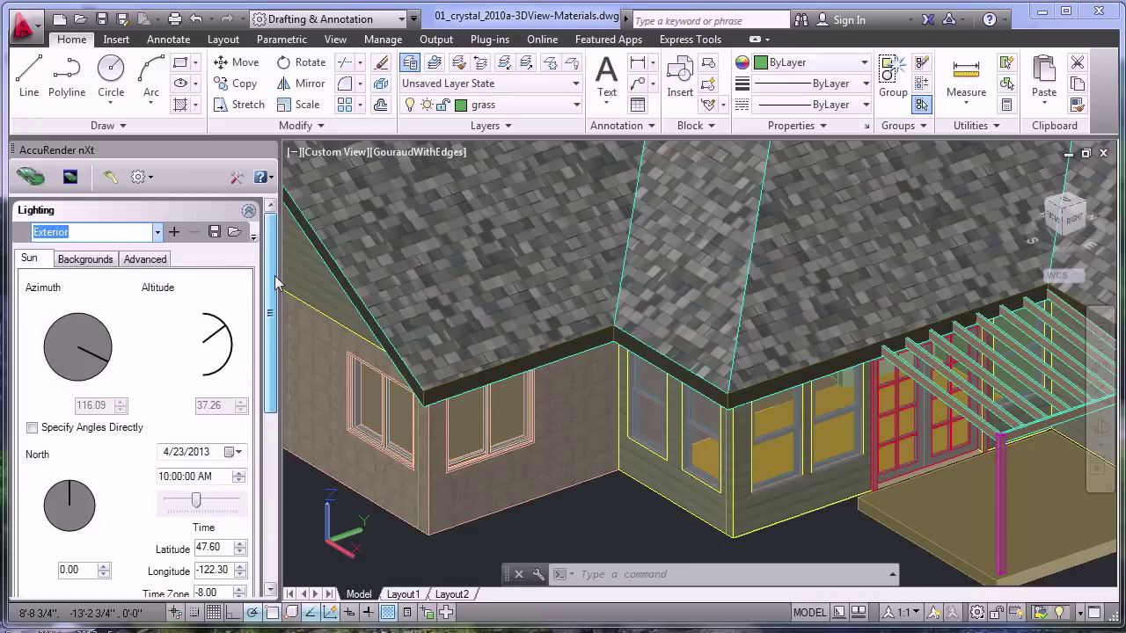
left_click(101, 259)
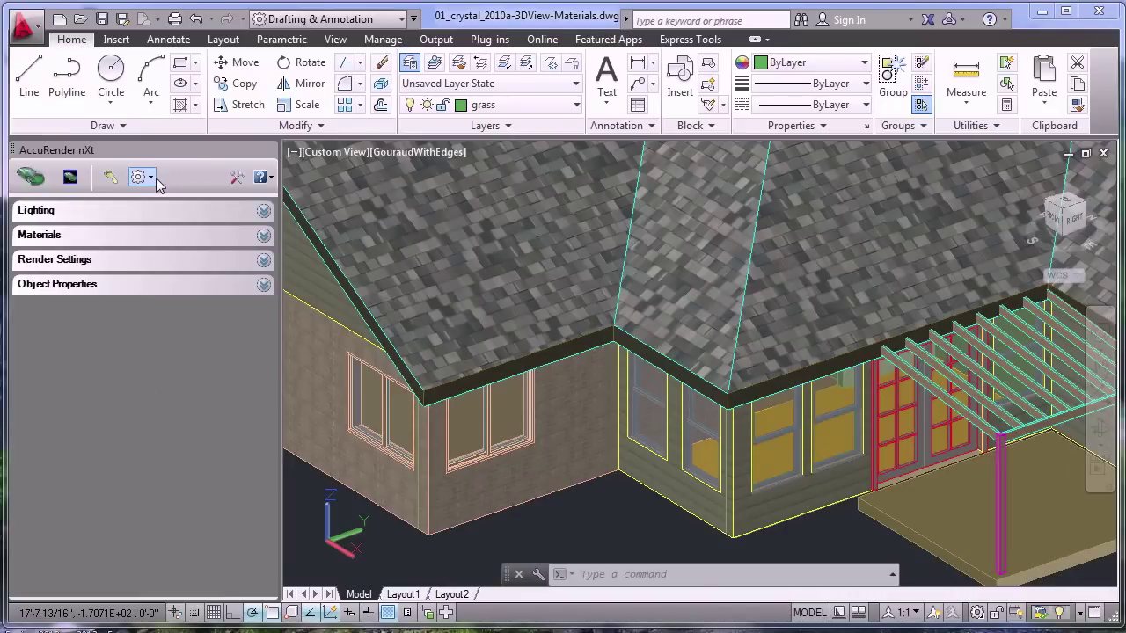
Turn on the AccuRender nXt ground plane beneath the house
left_click(142, 177)
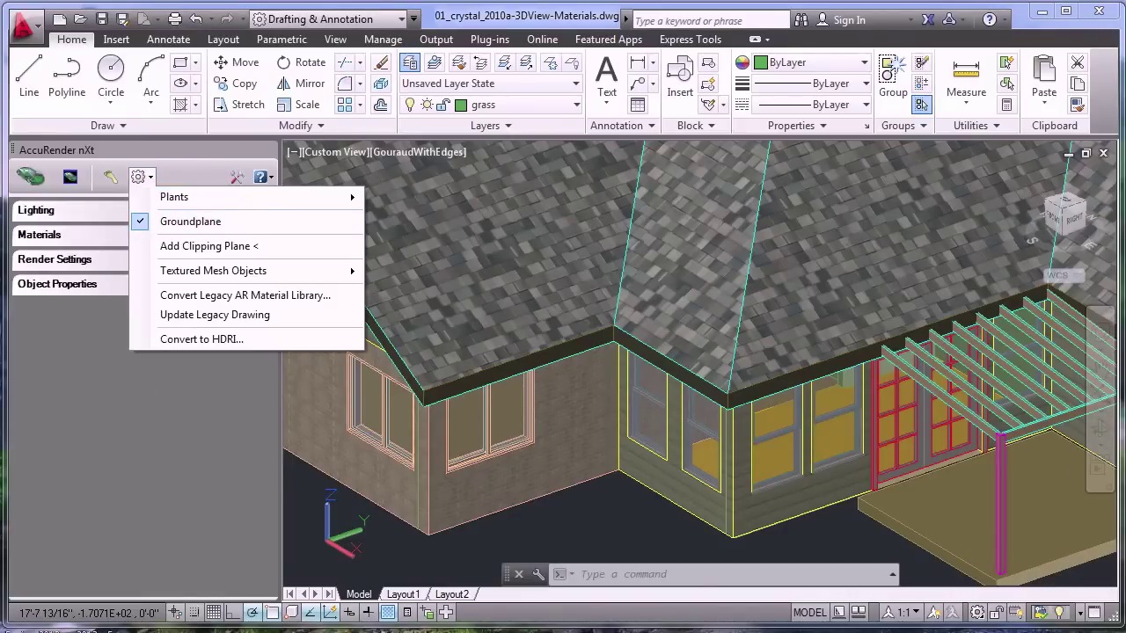
left_click(190, 221)
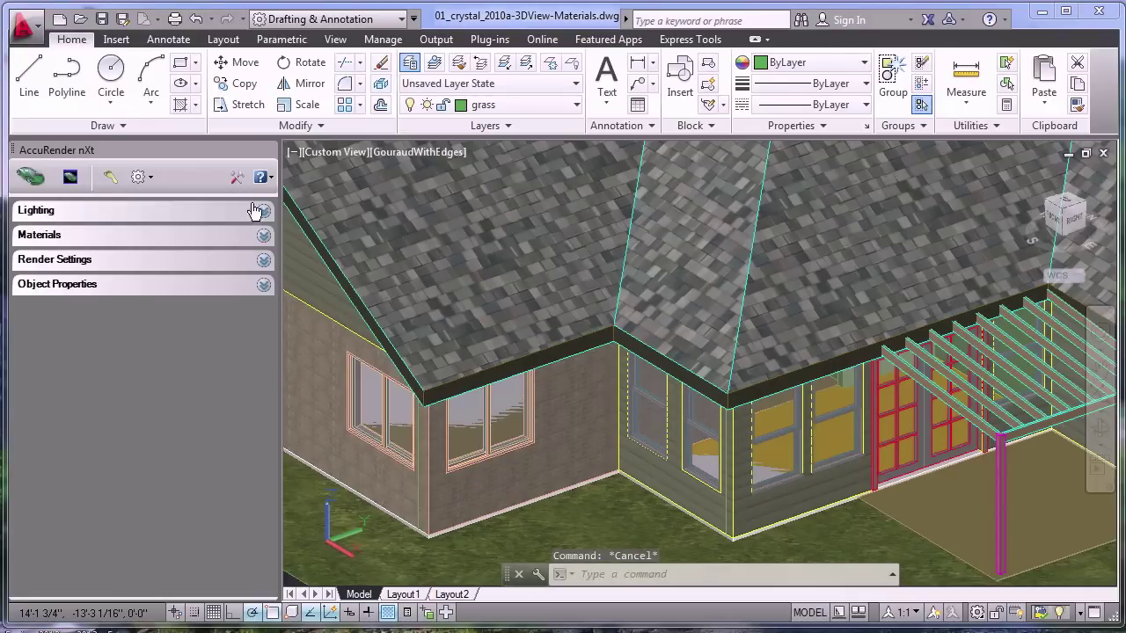
left_click(152, 178)
mouse_move(178, 206)
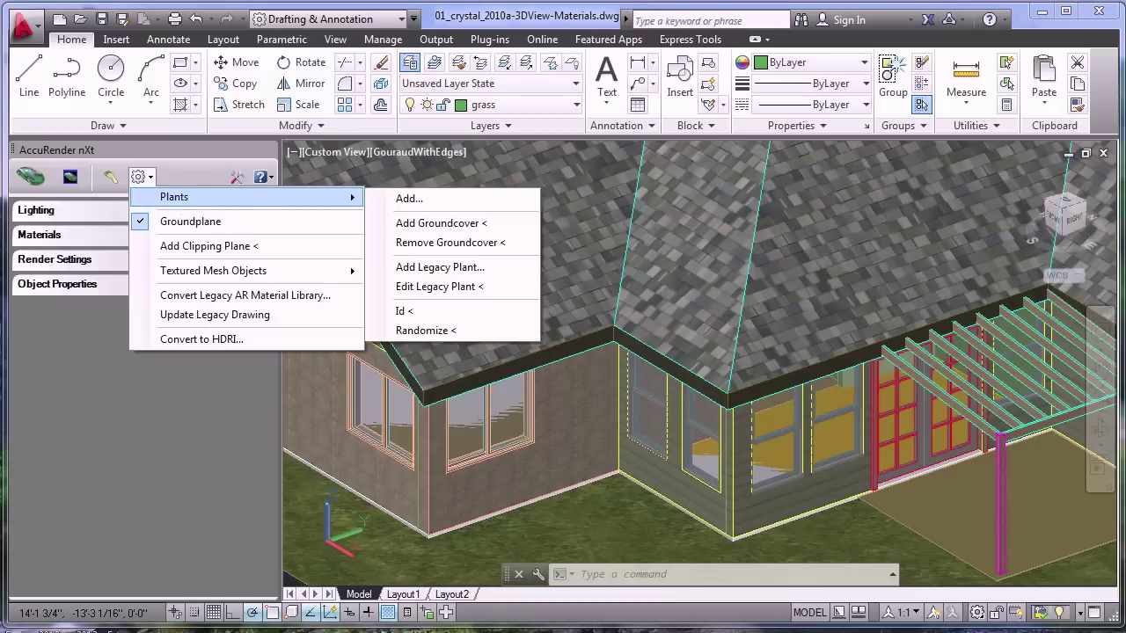
key("Escape")
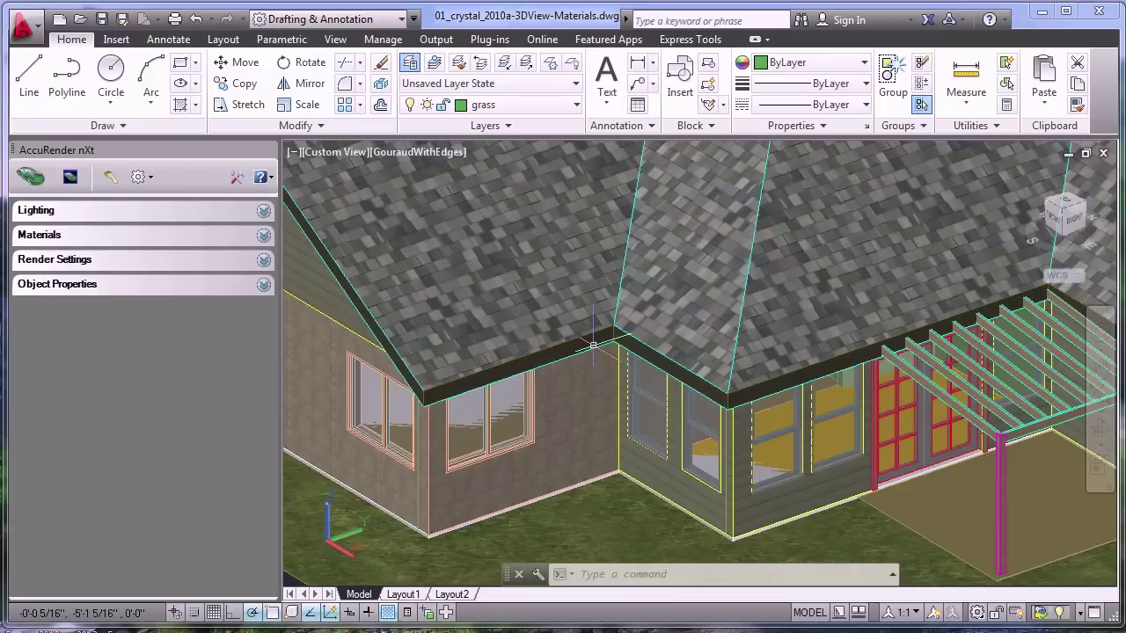
Start adding a plant and browse to Temp\nXt\Plants\Small Trees and Shrubs on the C: drive
left_click(152, 178)
mouse_move(208, 201)
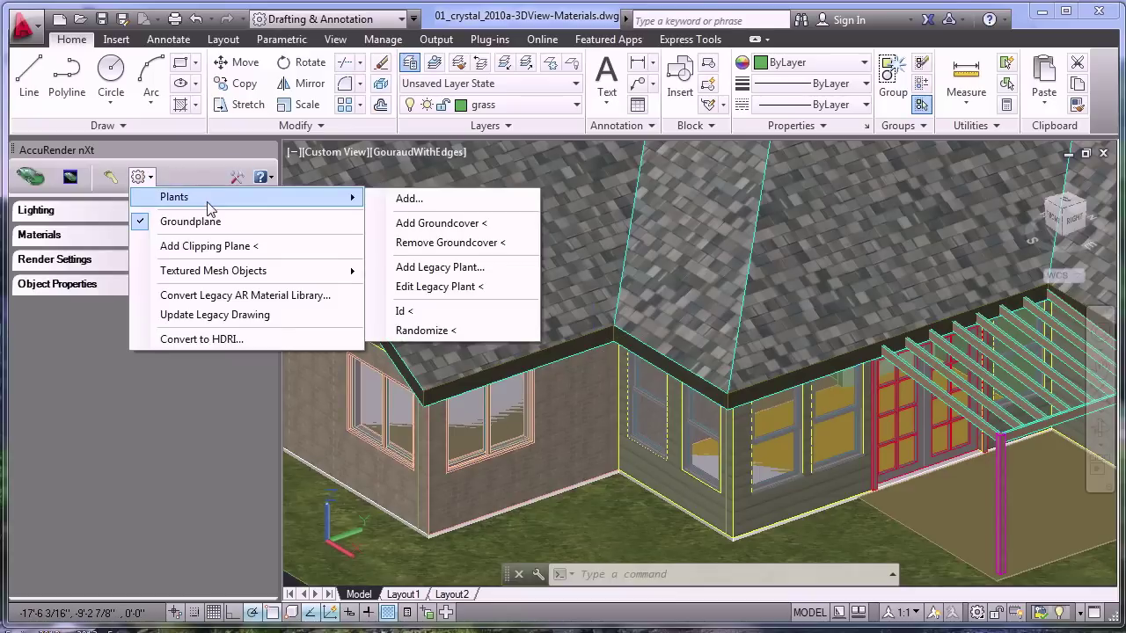
left_click(425, 205)
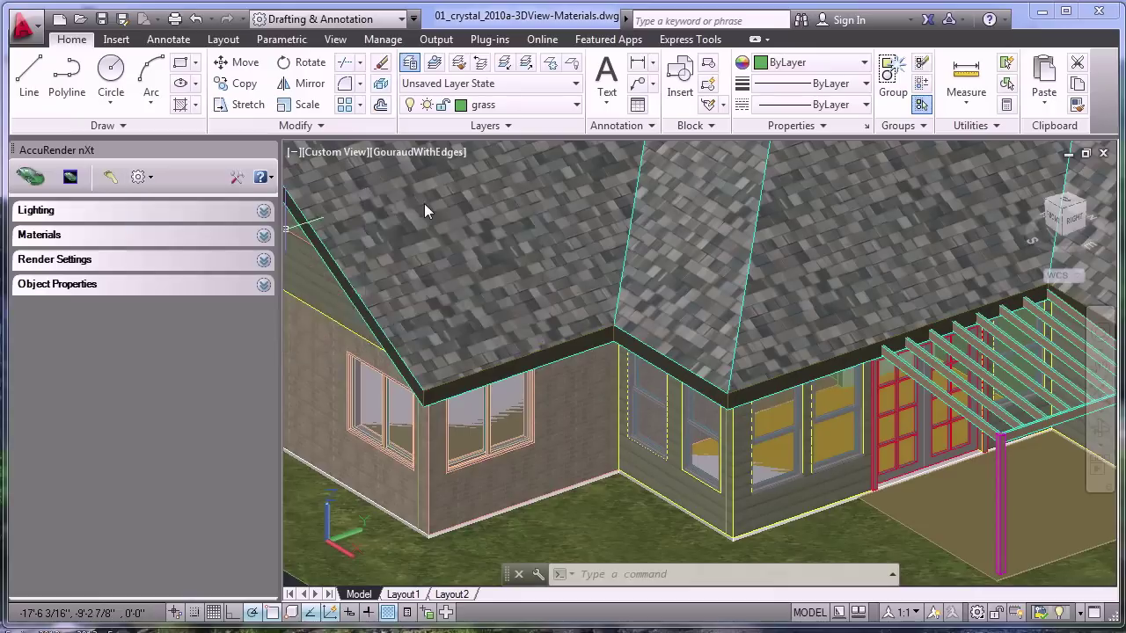
left_click_drag(408, 270, 411, 324)
left_click(378, 369)
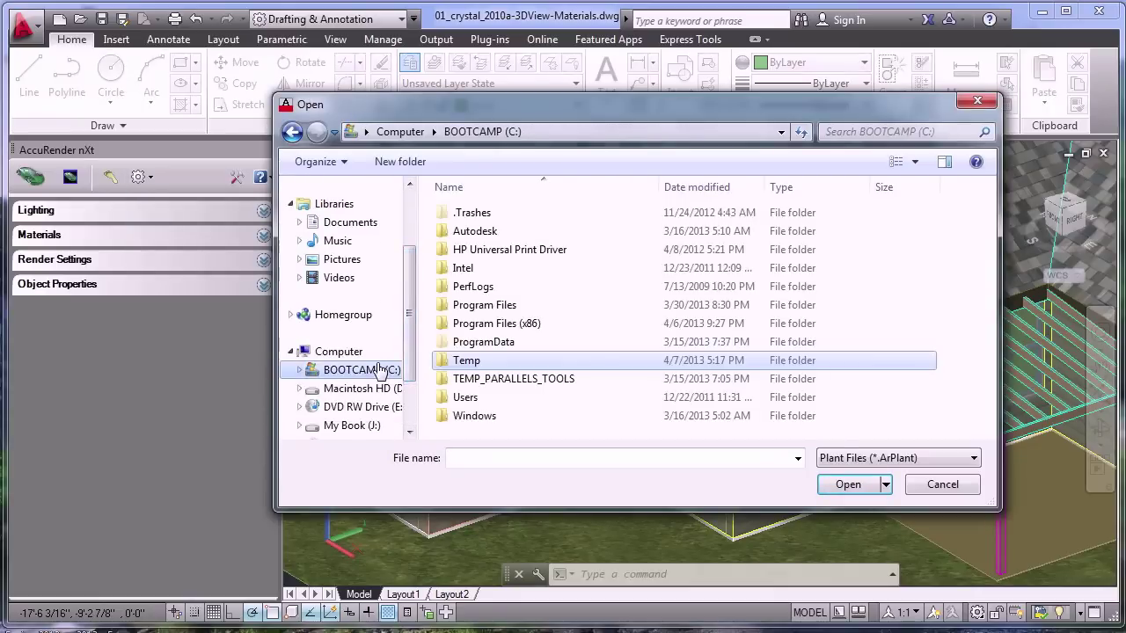
double_click(463, 362)
double_click(461, 325)
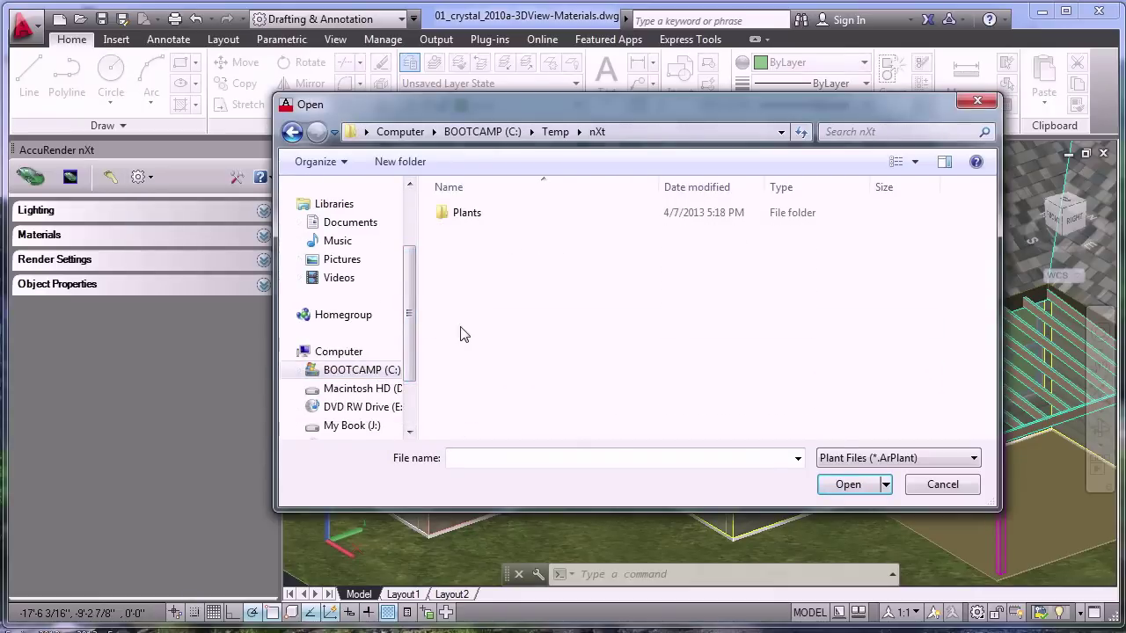
double_click(470, 214)
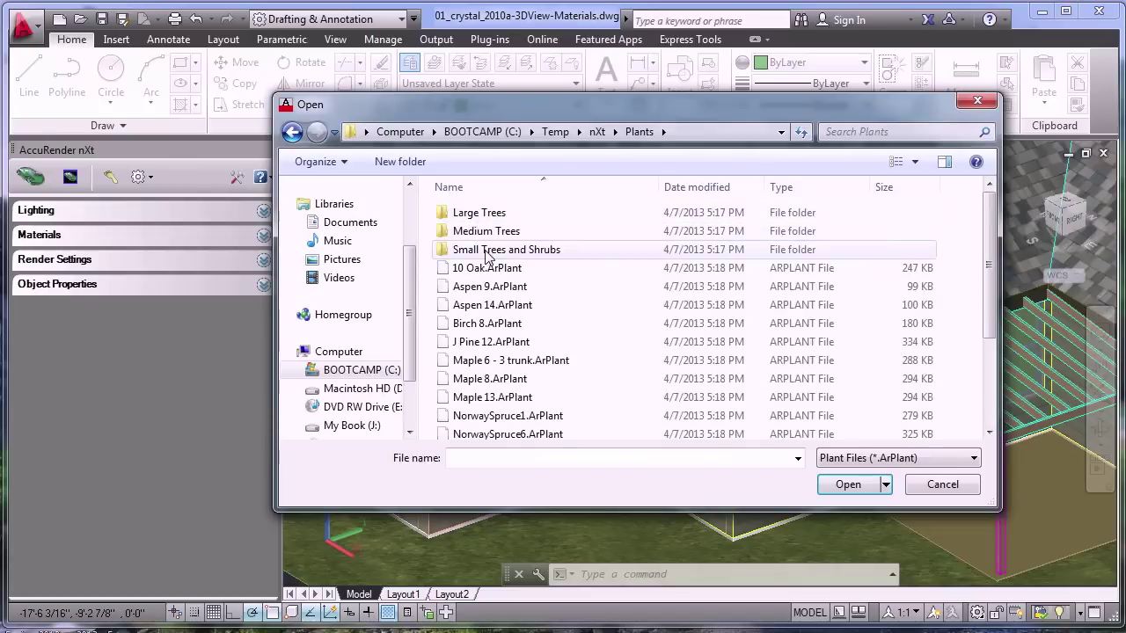
double_click(493, 250)
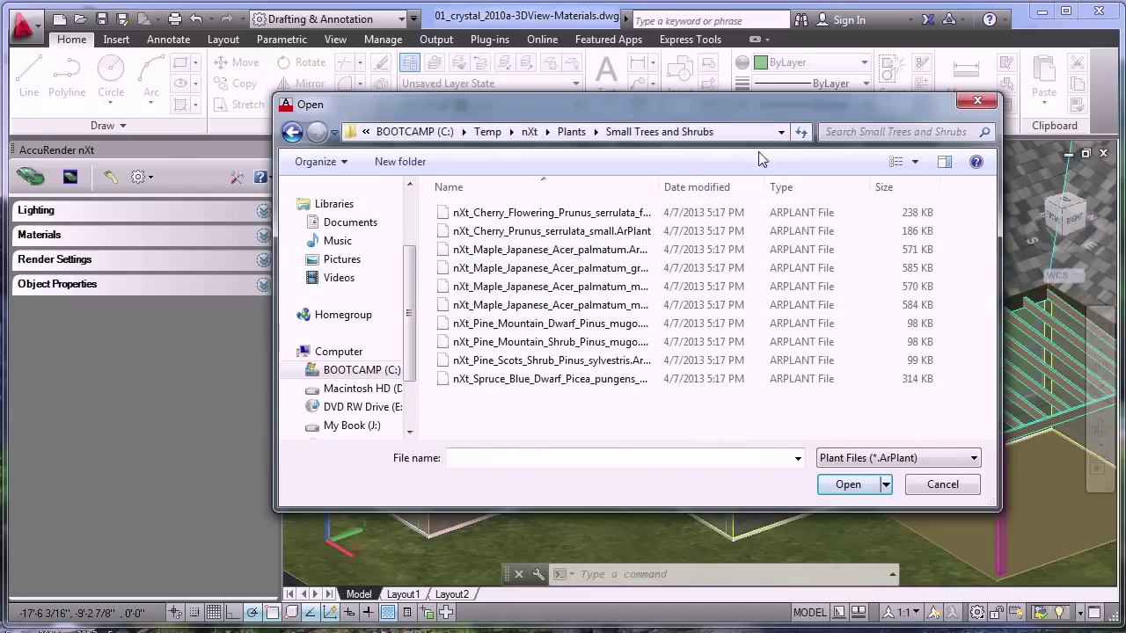
Display the plant files as large icons and open the nXt_Pine_Mountain_Dwarf_Pinus_mugo plant
left_click(914, 162)
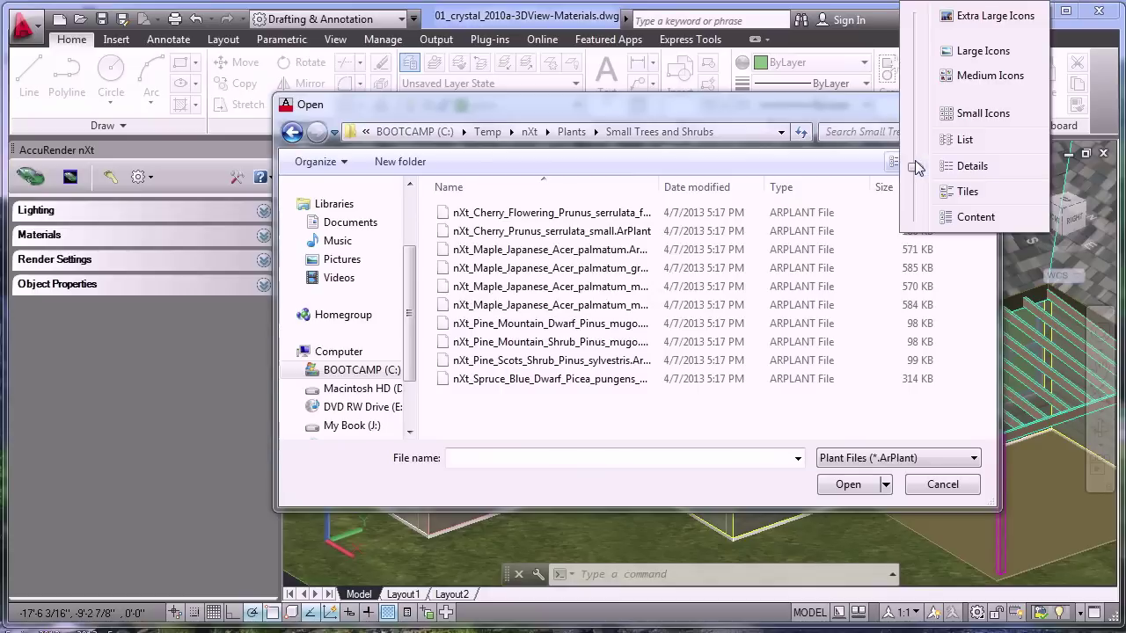
left_click(972, 51)
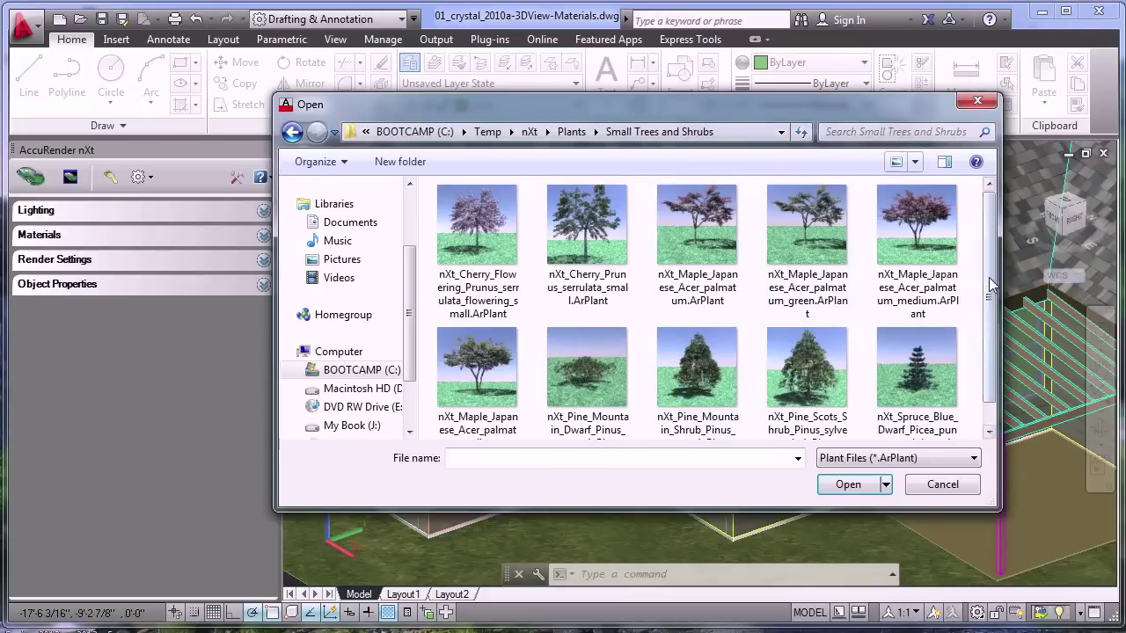
left_click(569, 394)
left_click(858, 490)
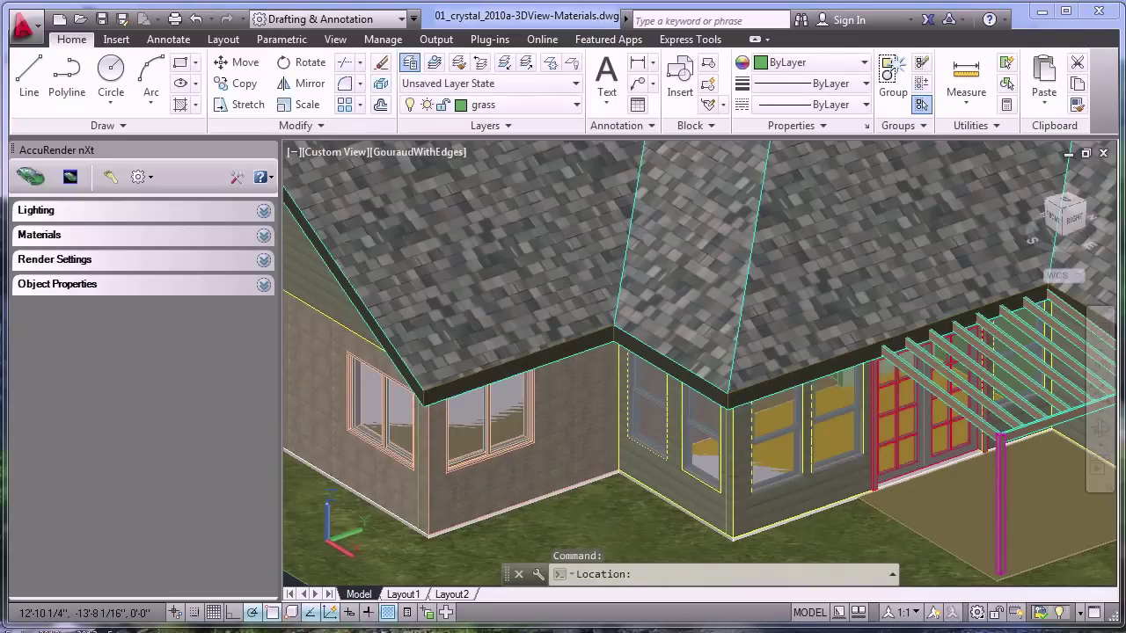
Place three dwarf mountain pines in a row along the house wall beneath the double window, and end the placement
left_click(615, 501)
left_click(538, 524)
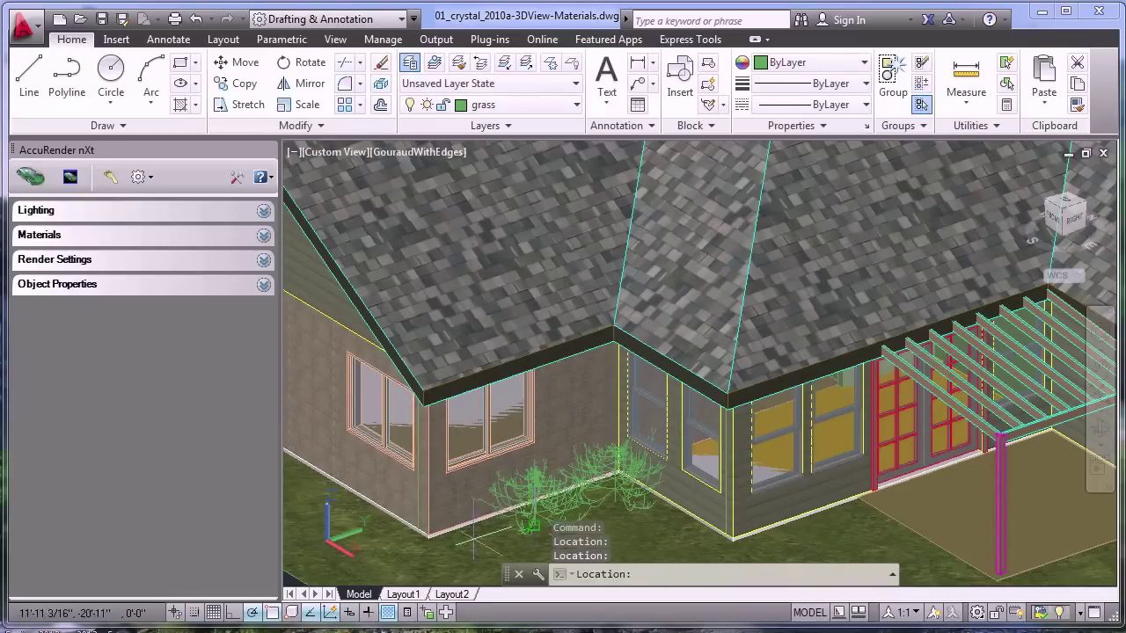
left_click(460, 543)
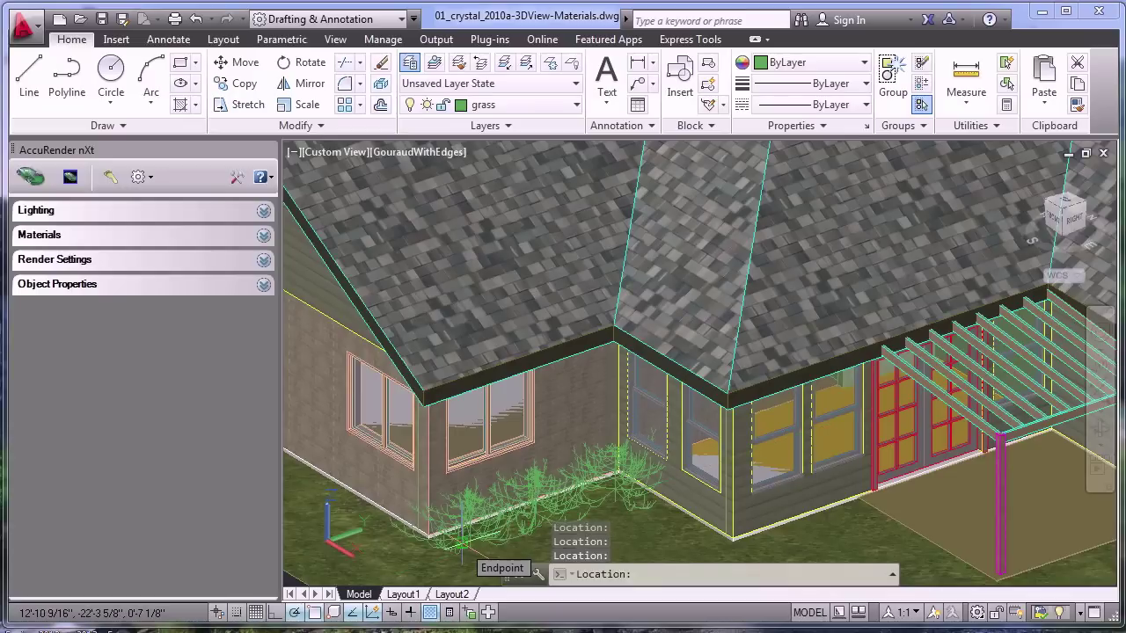
key("Escape")
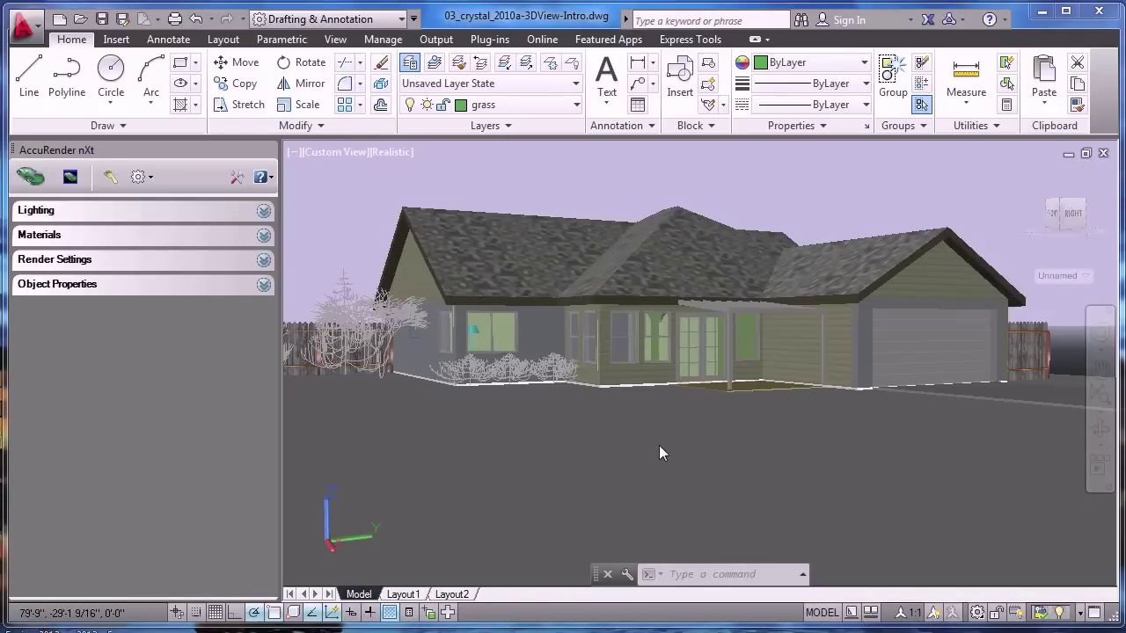
Render the current perspective view of the house with nXt and close the rendering
left_click(32, 177)
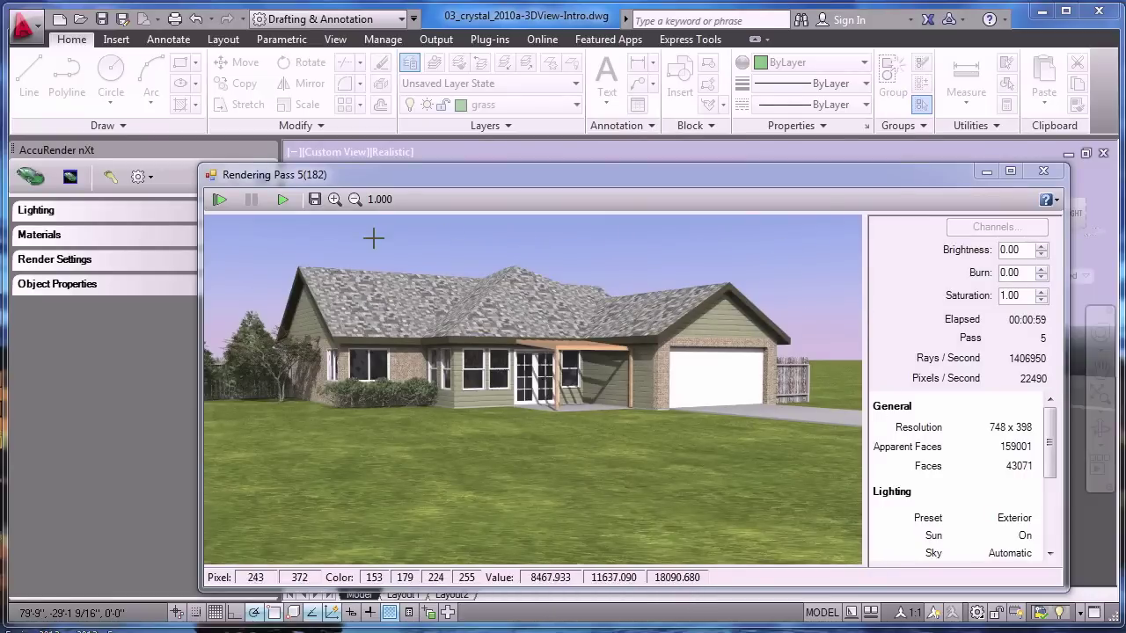
left_click(1044, 172)
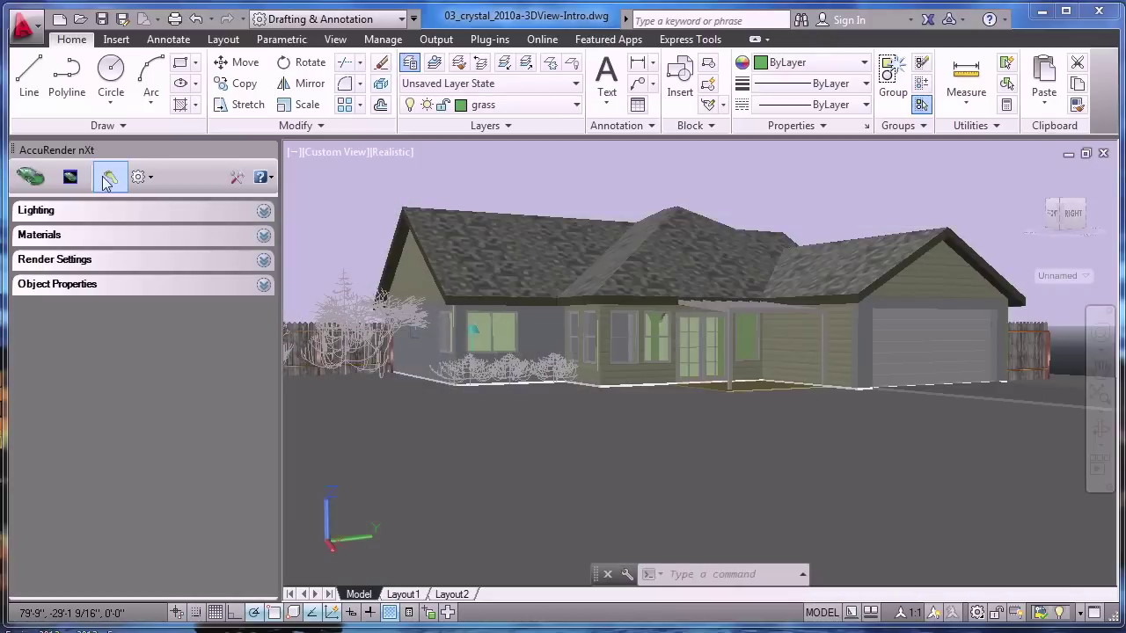
Open WalkAbout and adjust the camera's view of the house
left_click(111, 179)
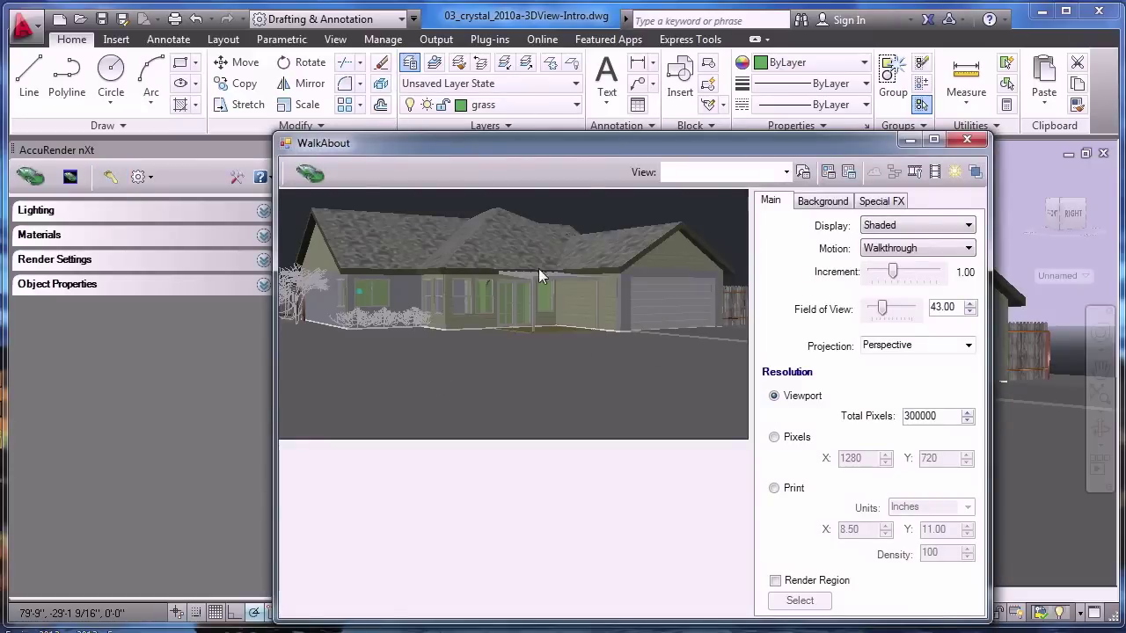
mouse_move(561, 212)
left_mouse_down()
mouse_move(564, 223)
mouse_move(561, 202)
left_mouse_up()
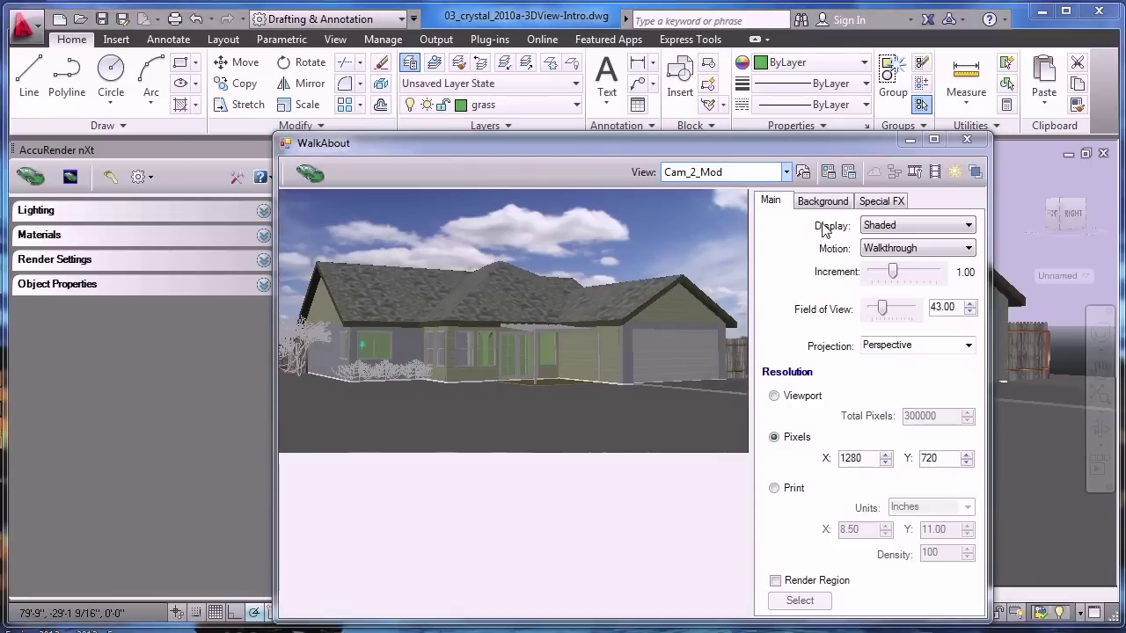
Check the background image of the Cam_2_Mod view in WalkAbout, and close the house rendering and WalkAbout
left_click(822, 201)
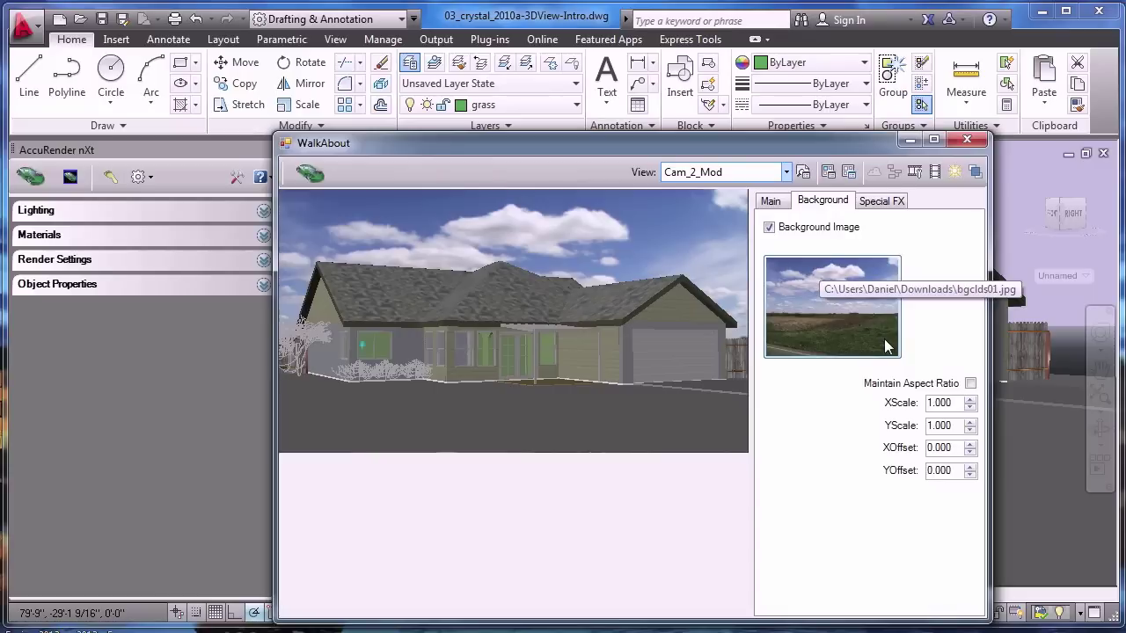
left_click(770, 201)
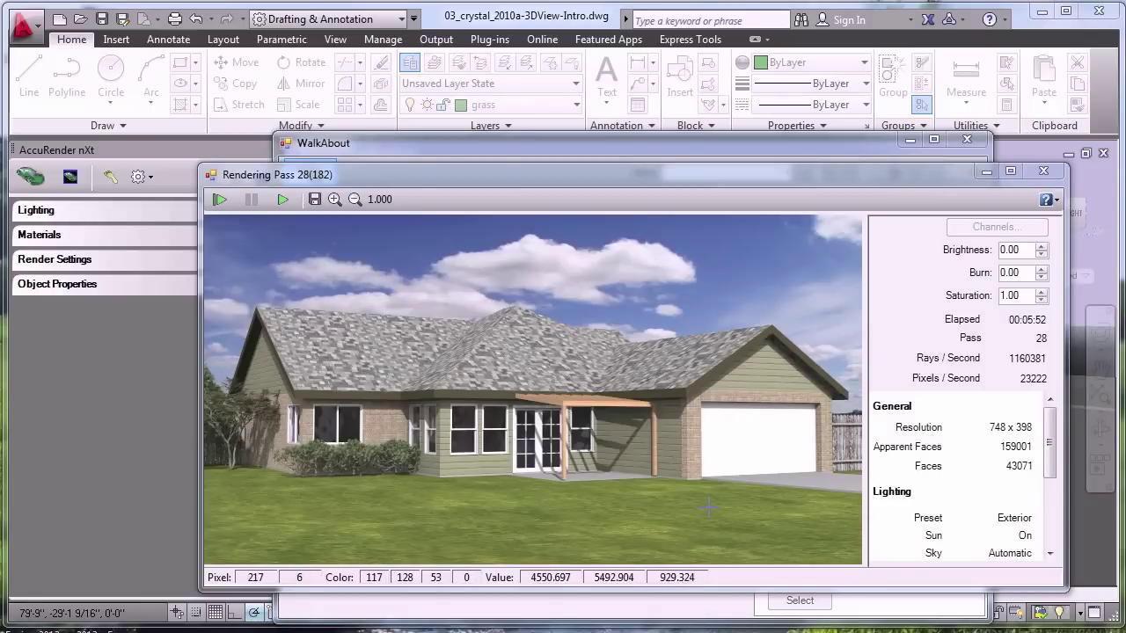
left_click(1044, 172)
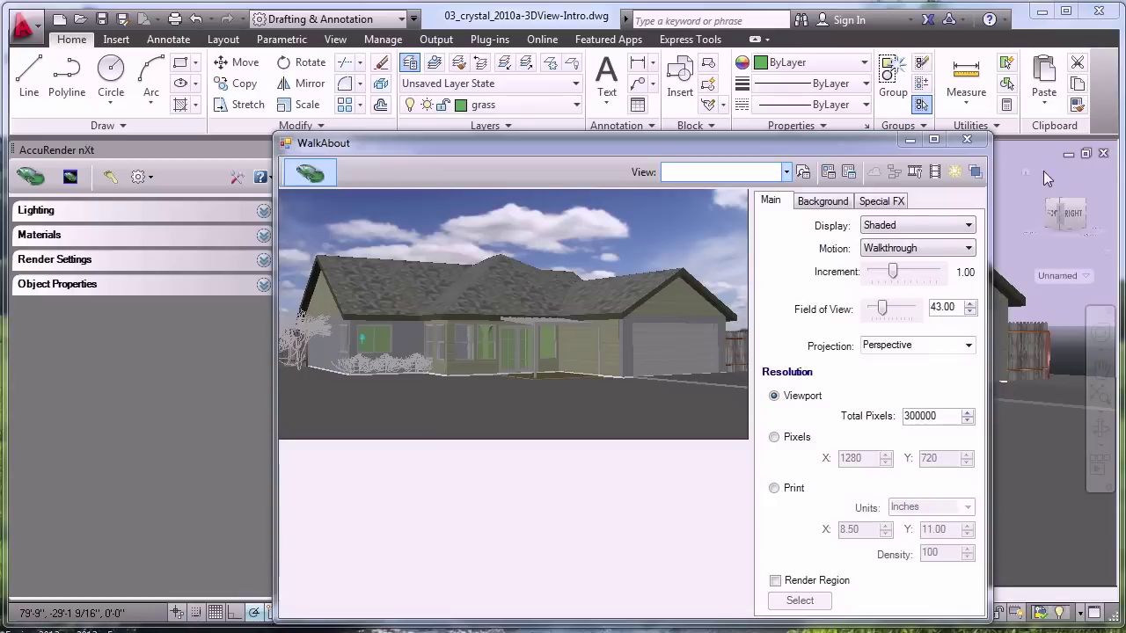
left_click(967, 142)
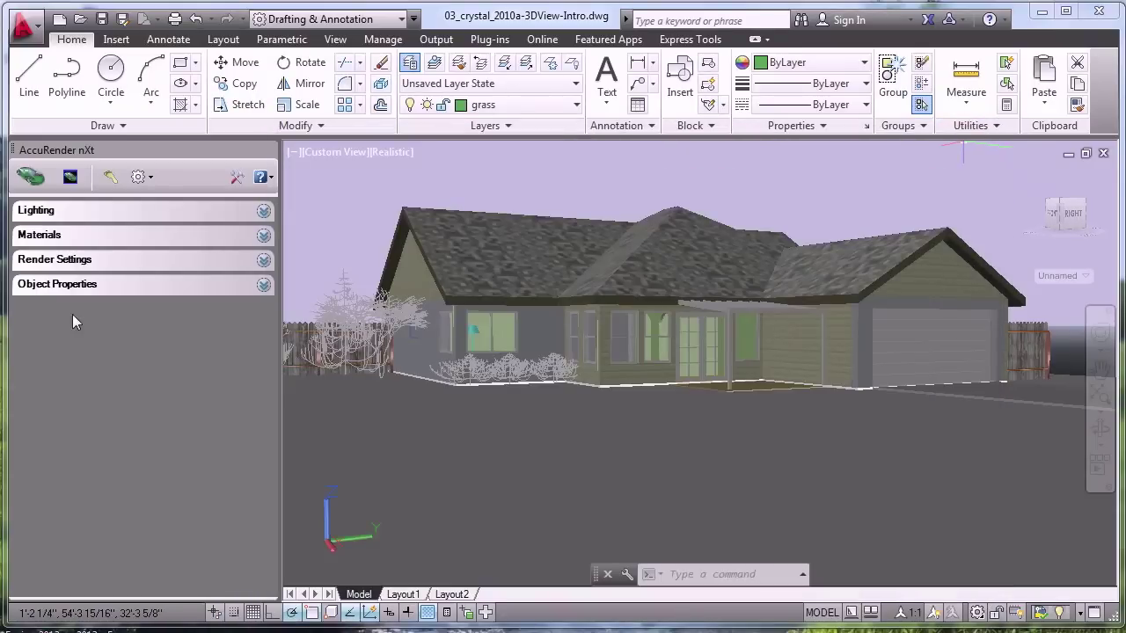
Switch the lighting to the preset that uses an image-based sky and start rendering the house with nXt
left_click(263, 214)
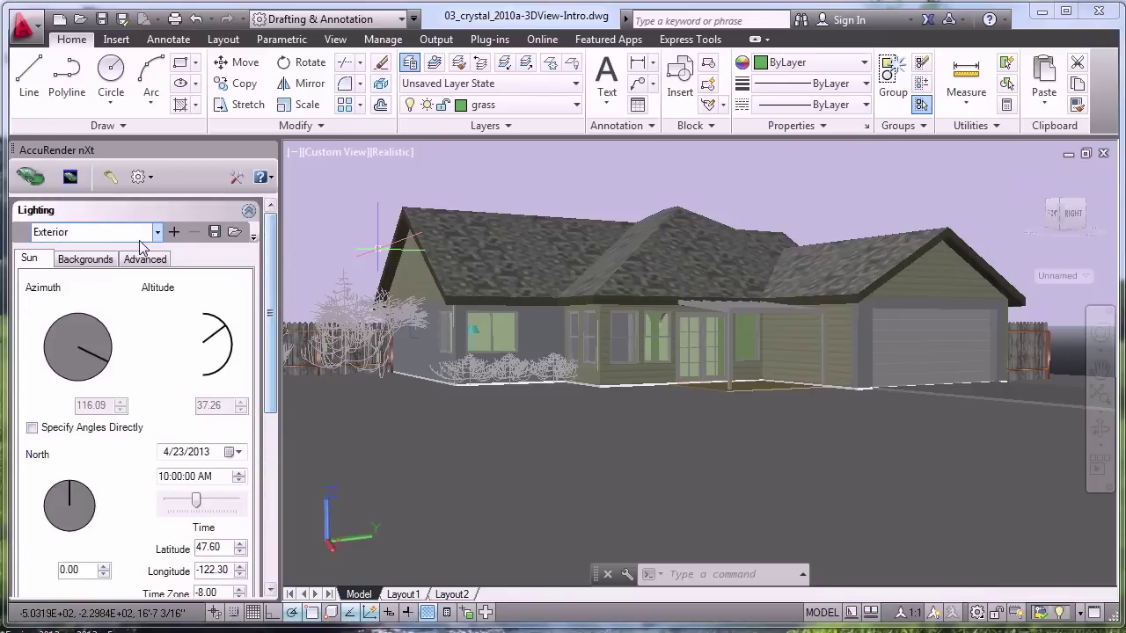
left_click(70, 232)
left_click(50, 252)
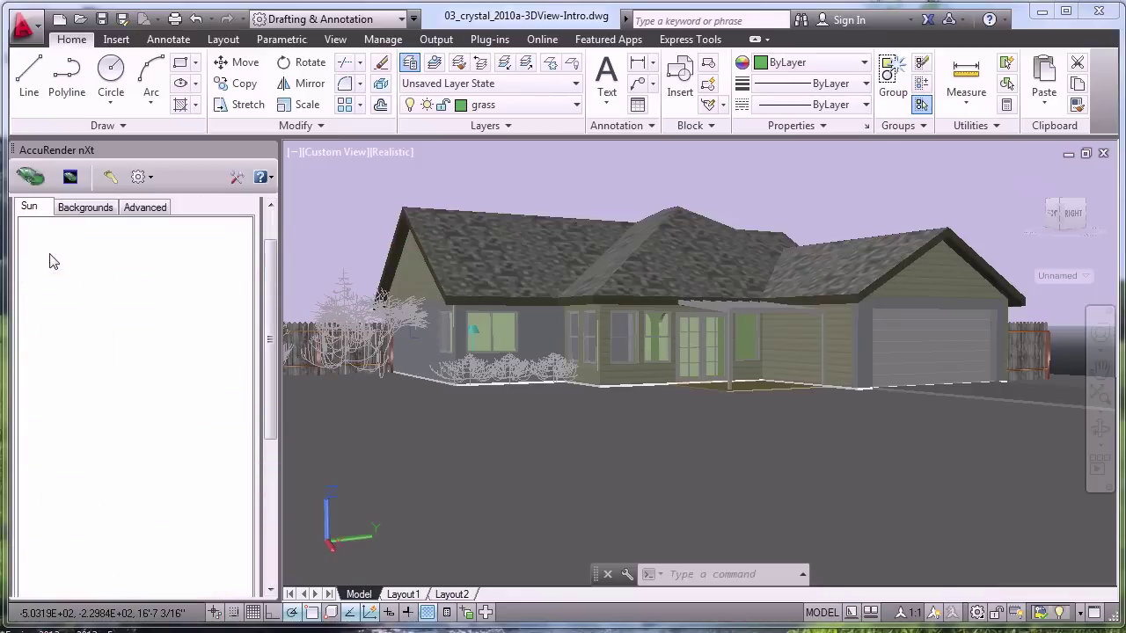
left_click(30, 177)
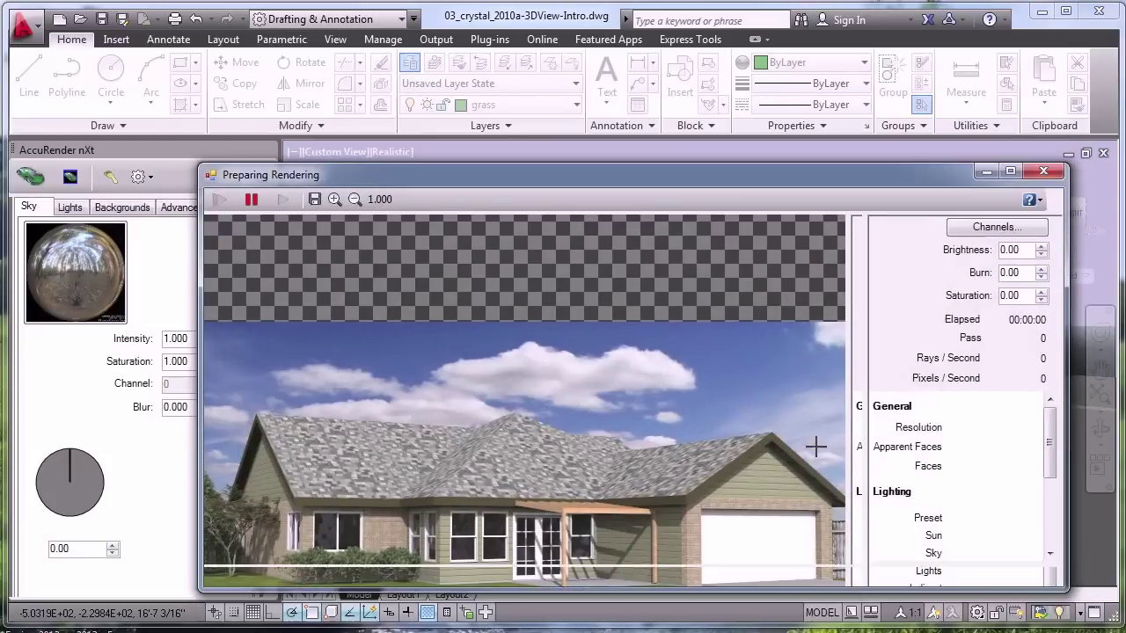